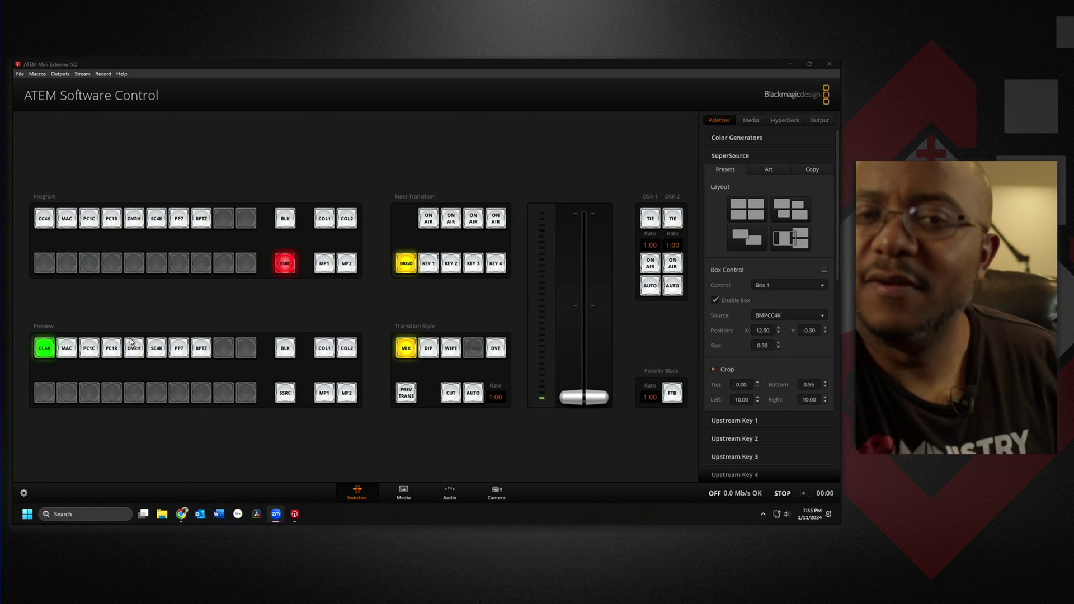
Step: Connect to ATEM Mini Extreme ISO -2, auto-transition CAM1 to program, and open its settings
click(20, 74)
click(45, 156)
click(422, 287)
click(461, 364)
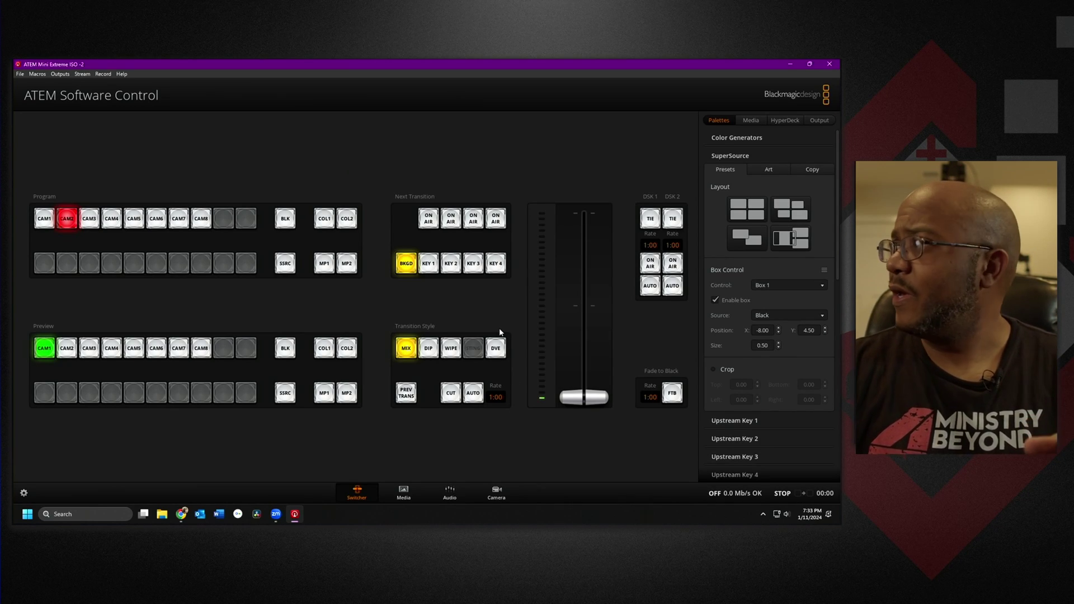
click(473, 398)
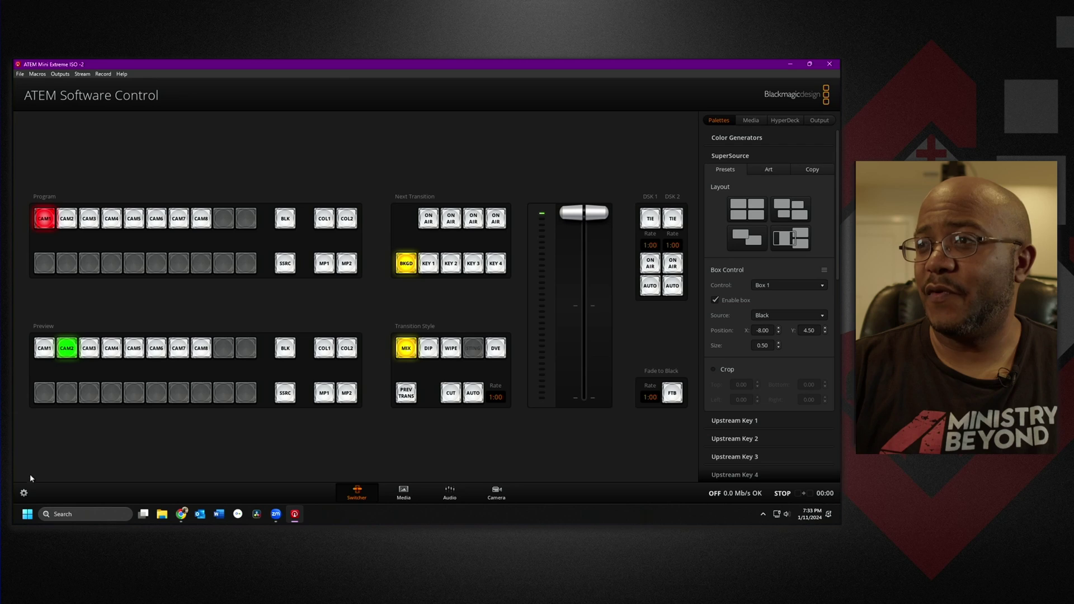
click(23, 494)
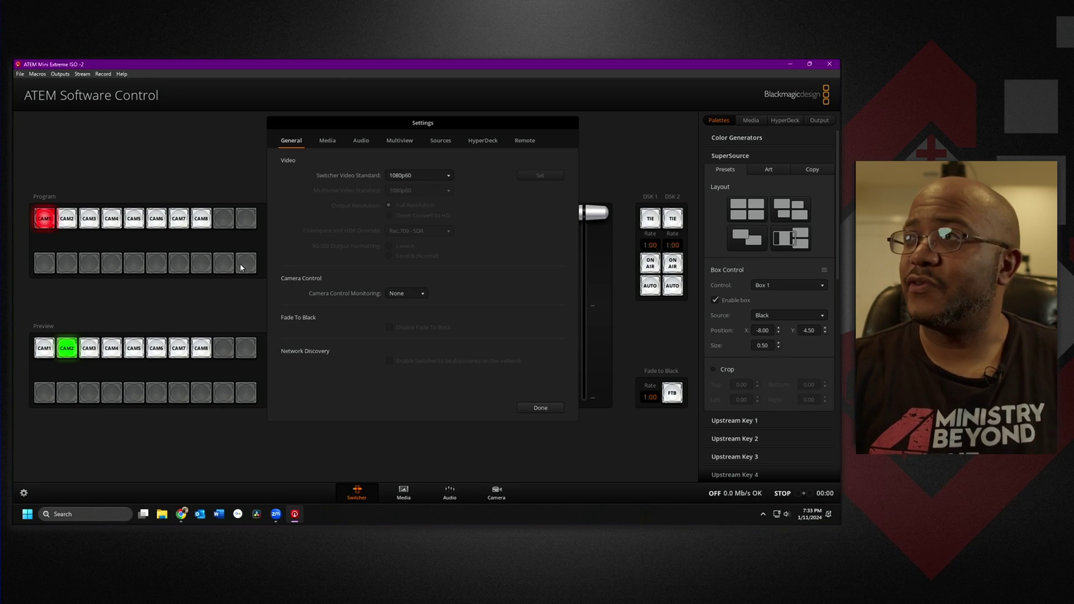
Step: Check the general audio and mic input settings and the audio mixer, then maximize Zoom
click(360, 142)
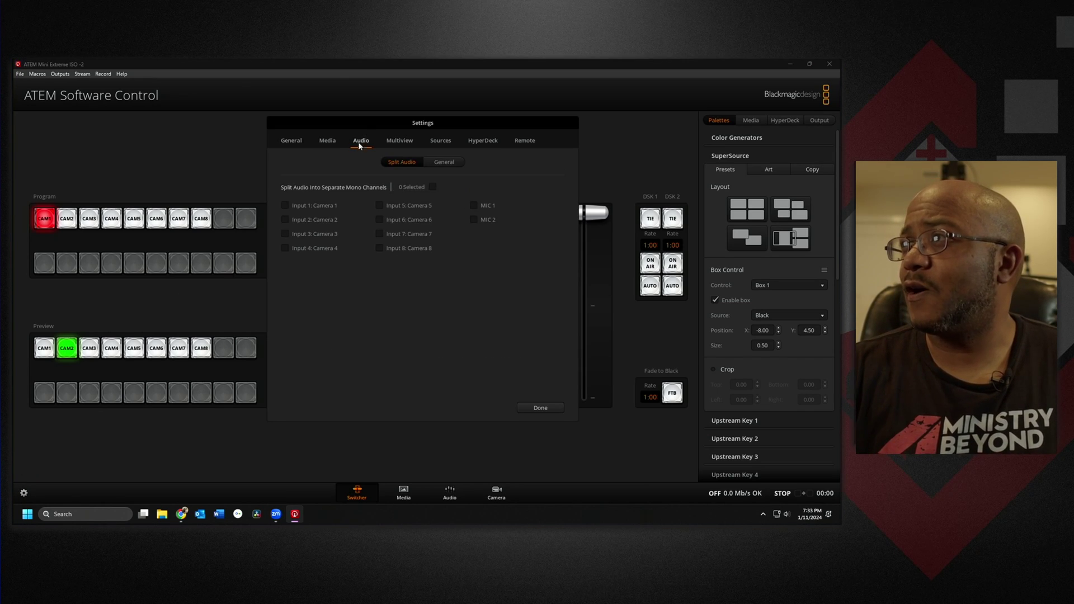
click(444, 162)
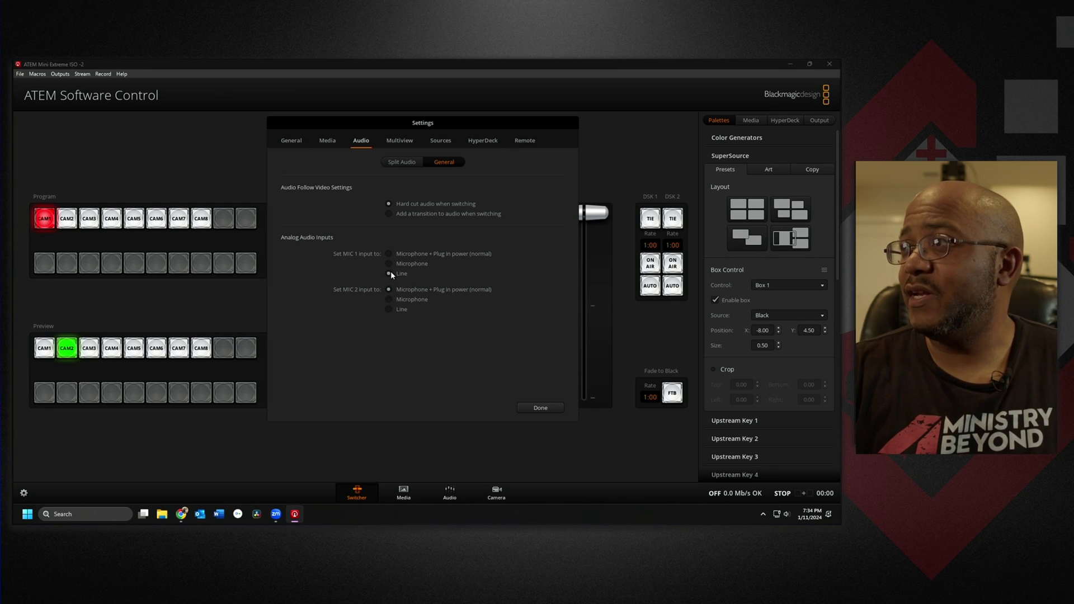
click(545, 408)
click(451, 493)
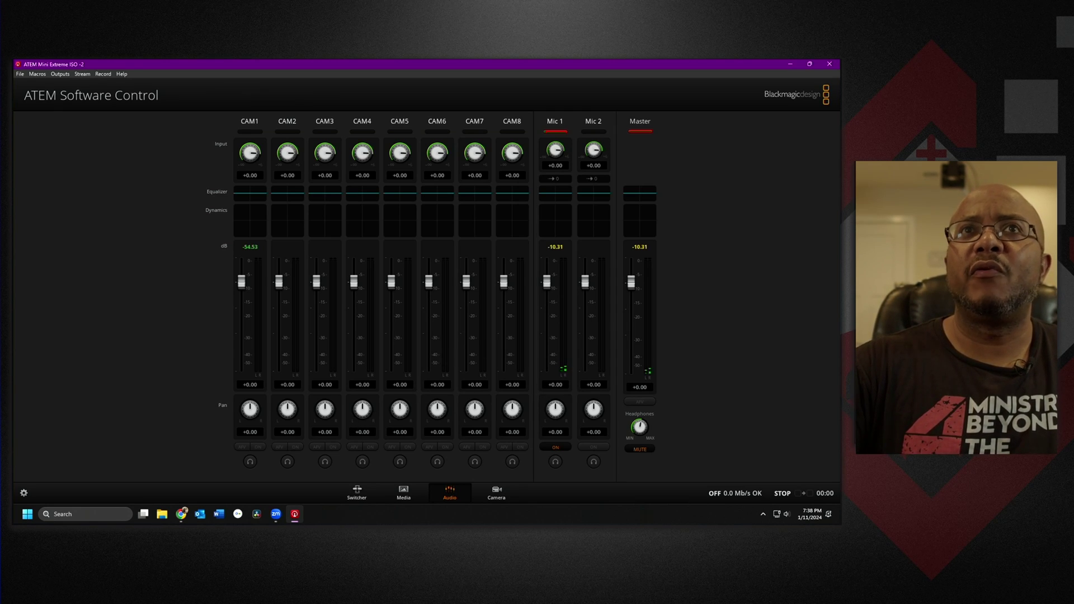
click(276, 514)
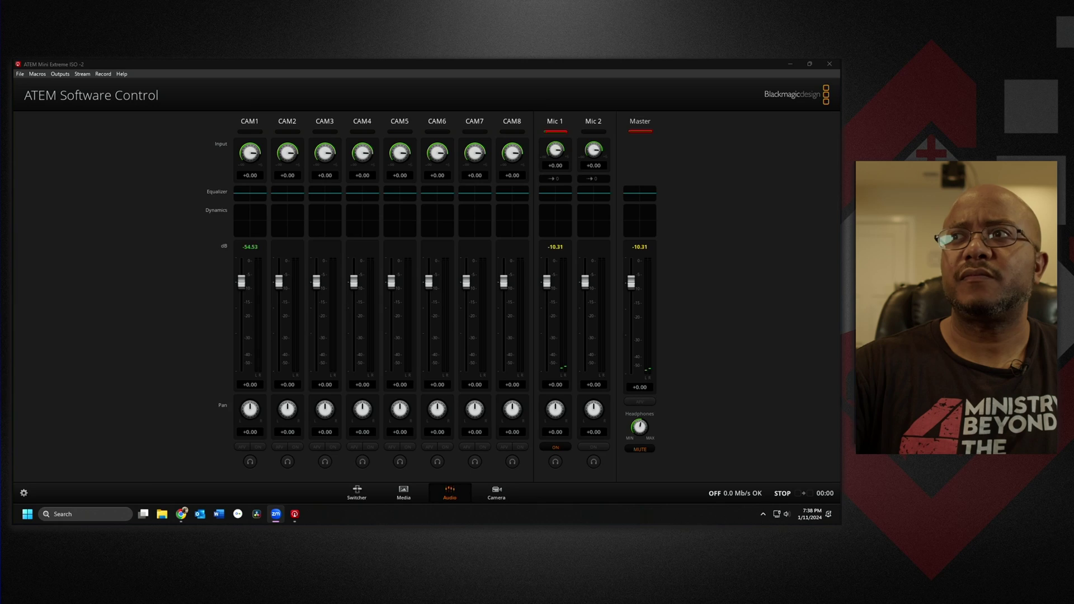
drag(433, 133, 454, 61)
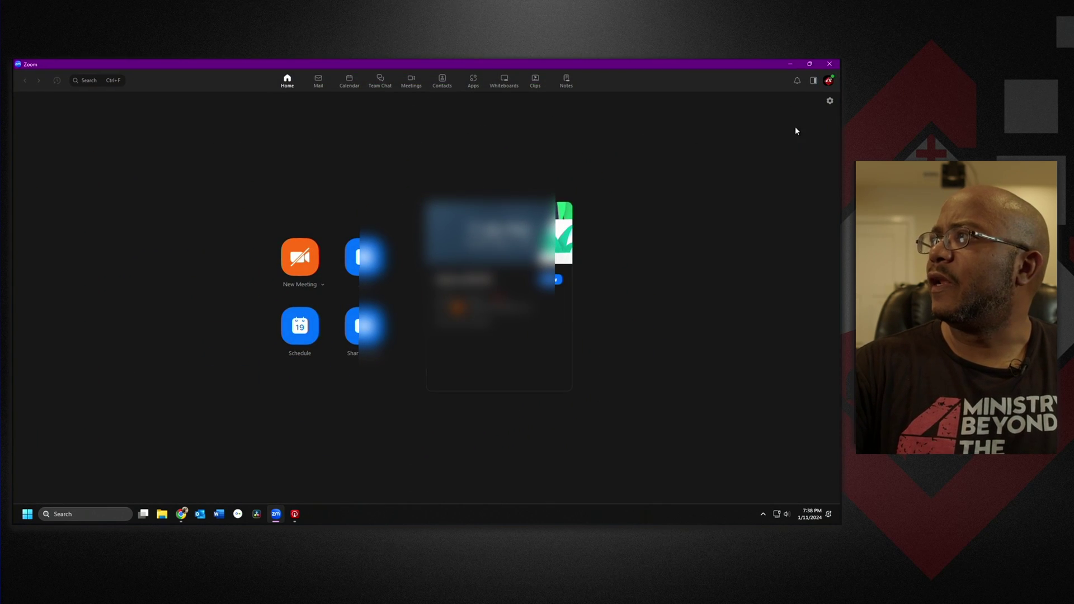
Step: Set Zoom's camera to Blackmagic Design with Mirror my video left off
click(830, 100)
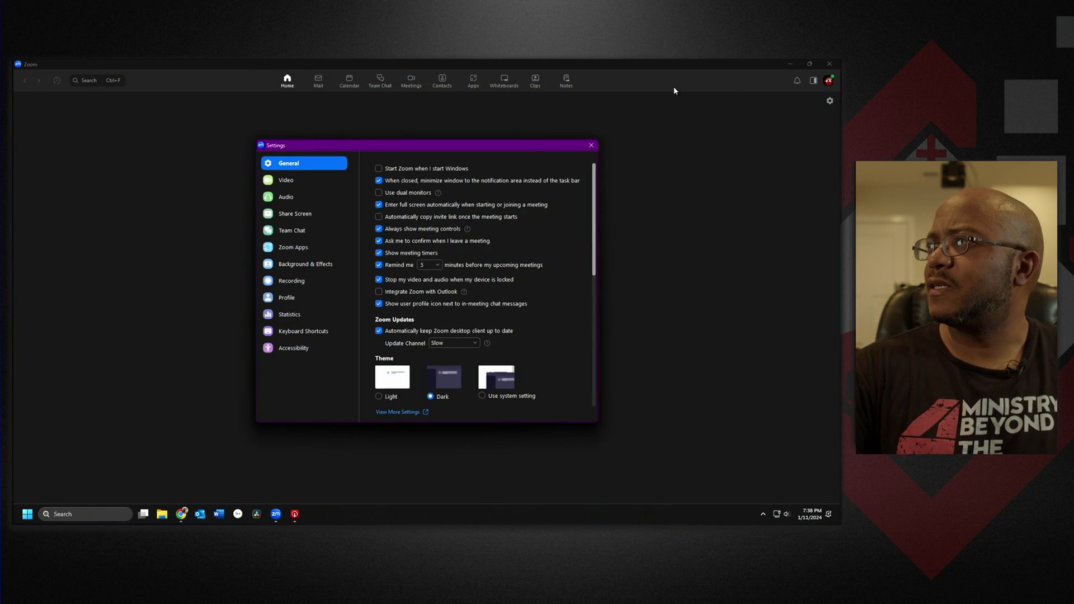
click(293, 183)
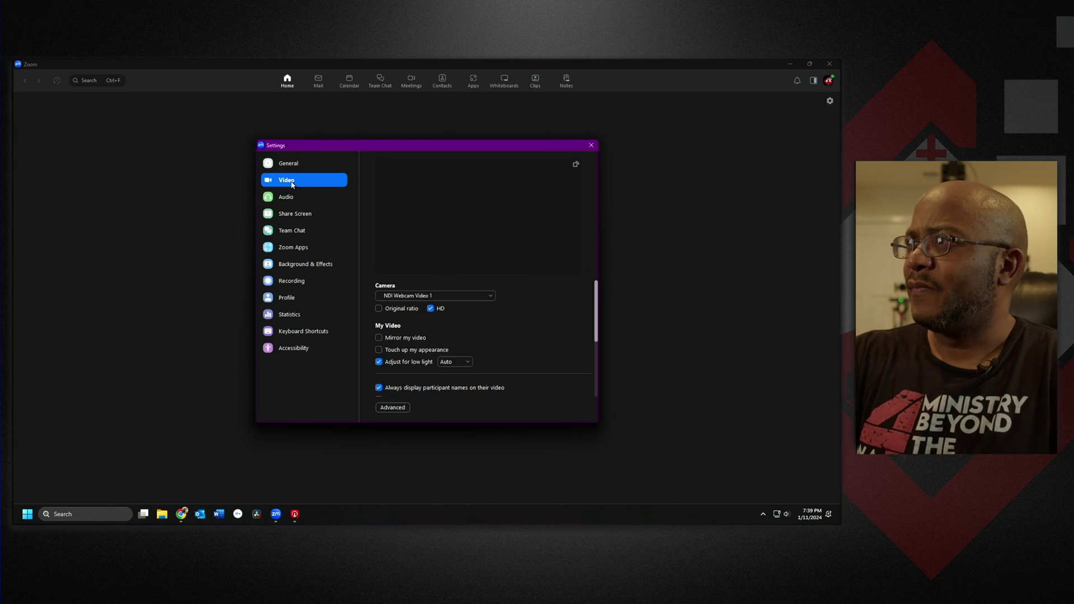
click(490, 295)
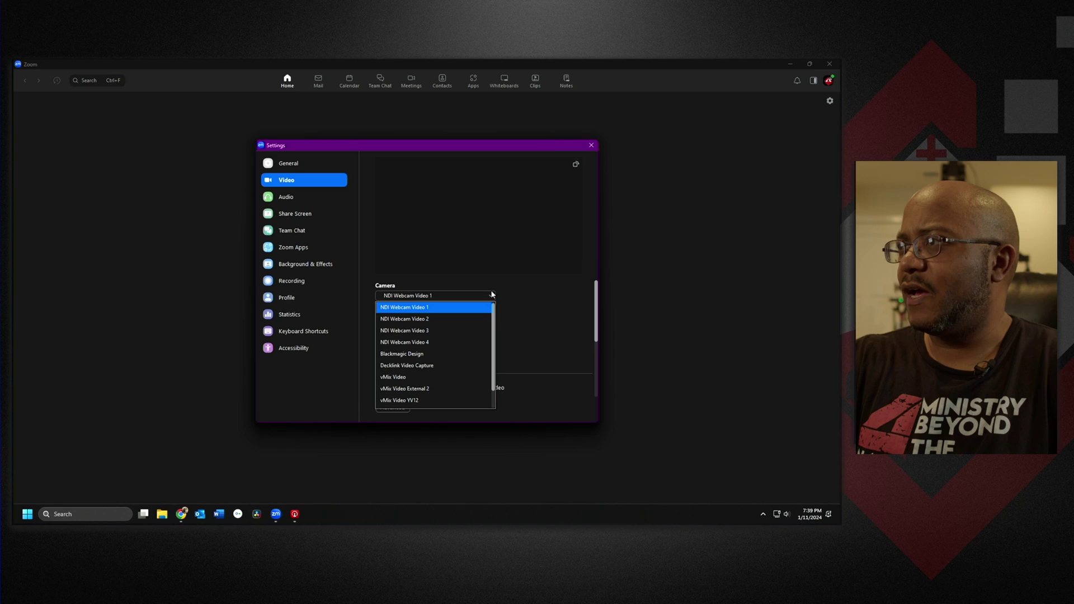
click(422, 355)
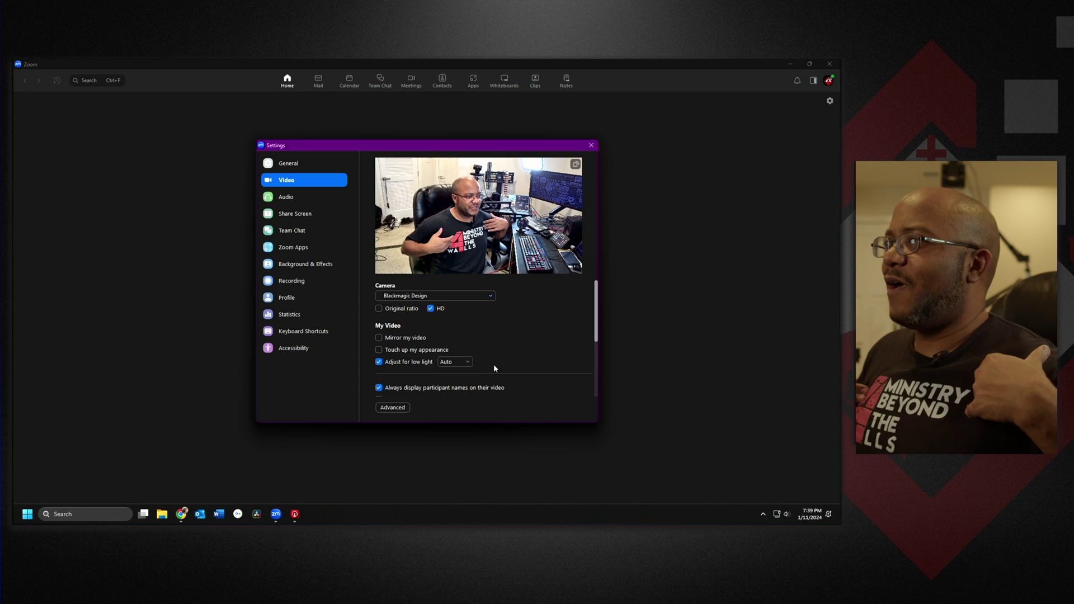
click(379, 339)
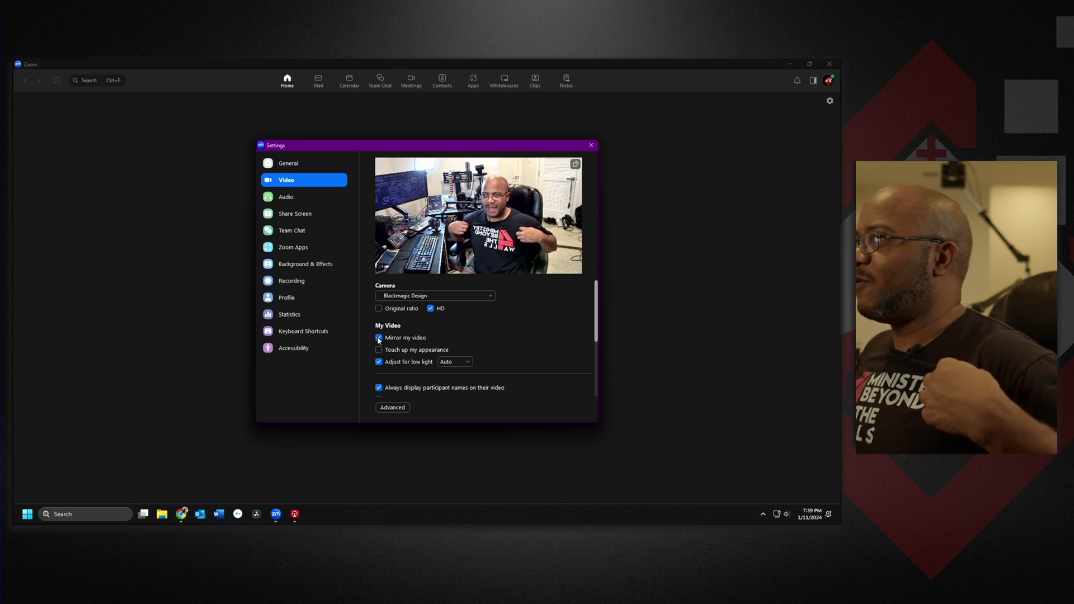
click(379, 339)
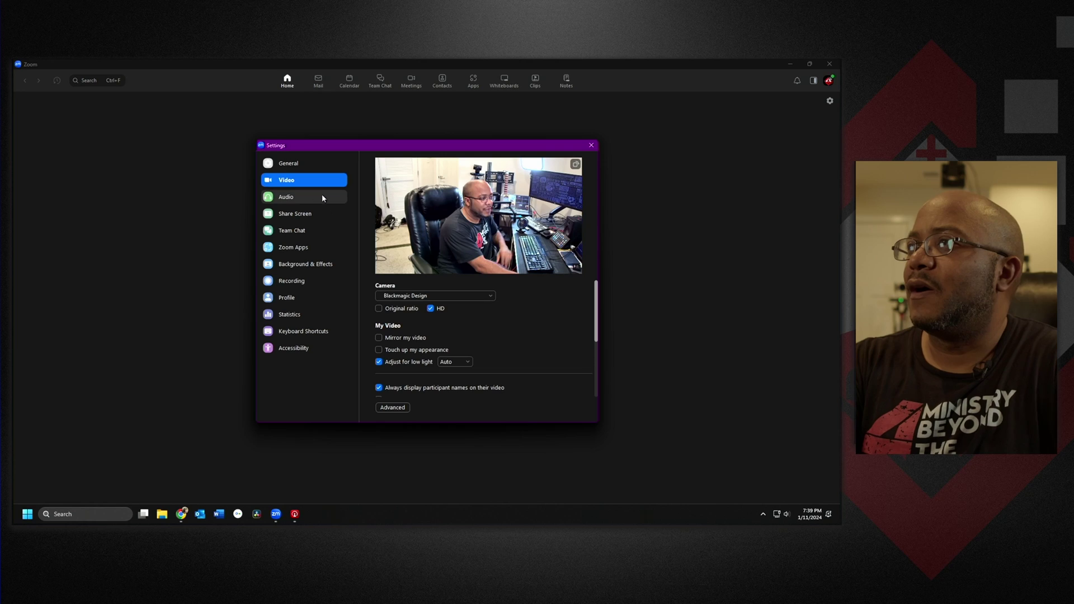
click(305, 196)
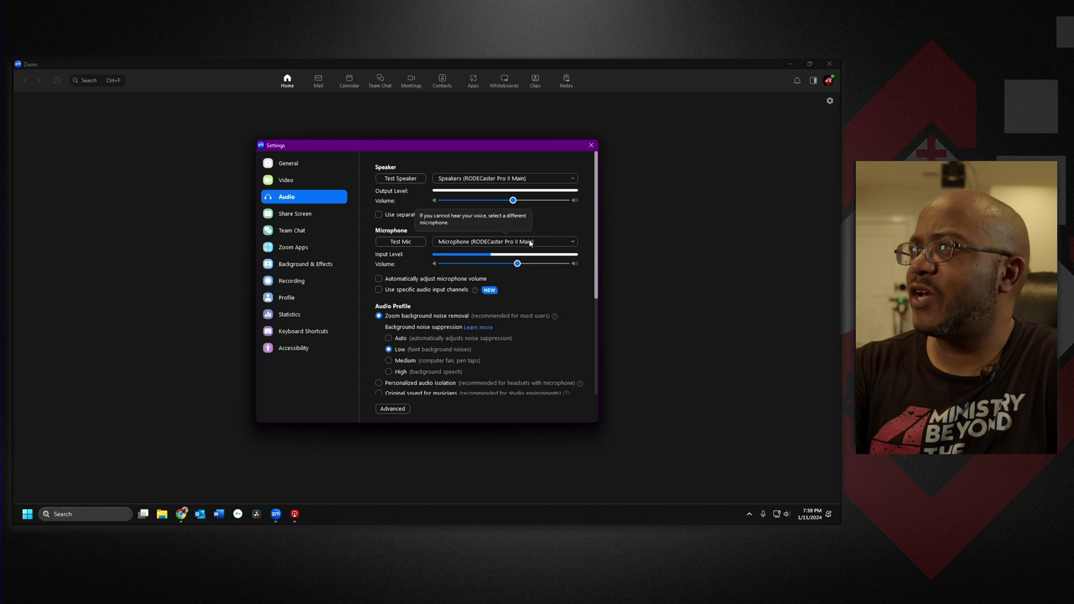
Step: Set Zoom's microphone to Blackmagic Design and its speaker to Realtek Audio
click(571, 242)
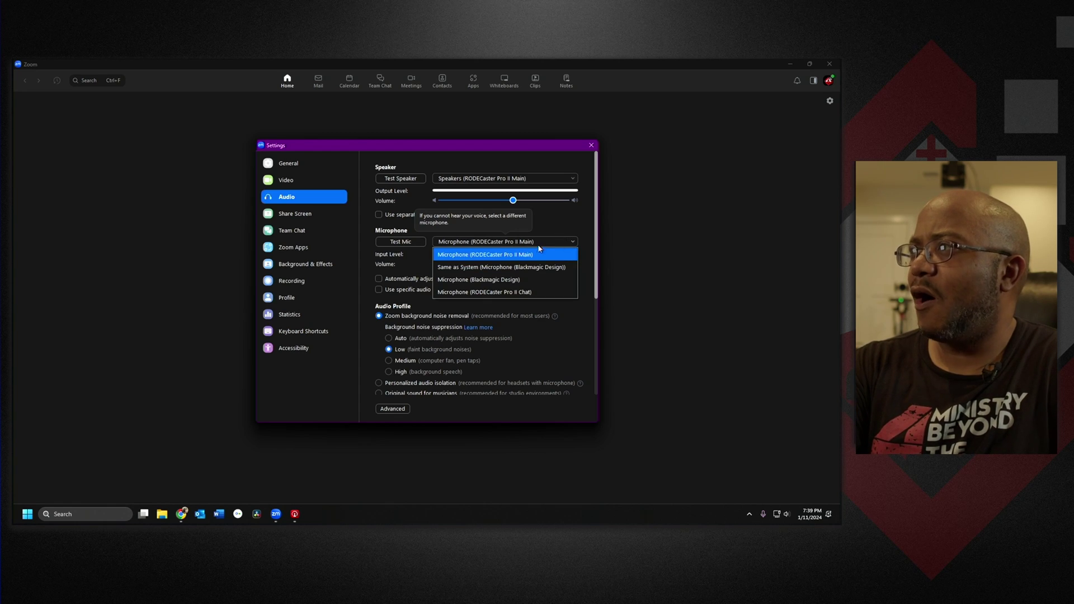
click(529, 280)
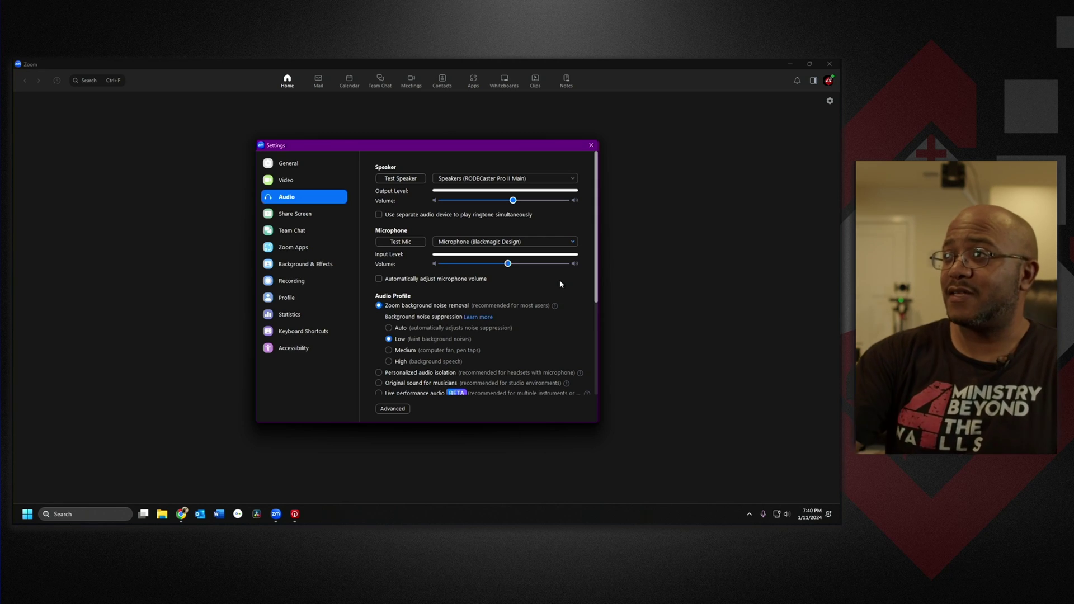
click(529, 178)
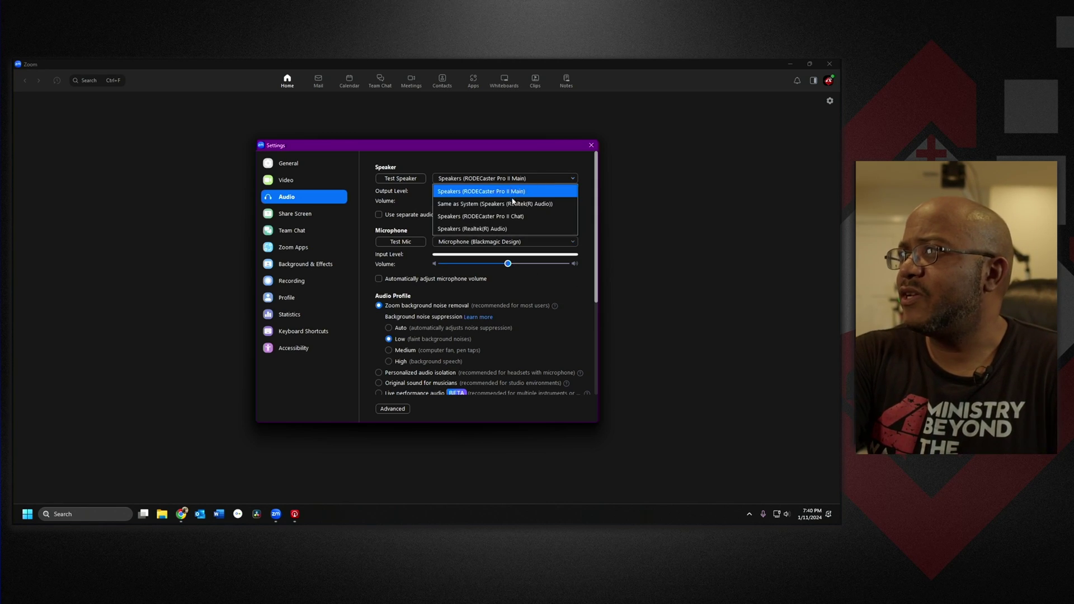
click(509, 230)
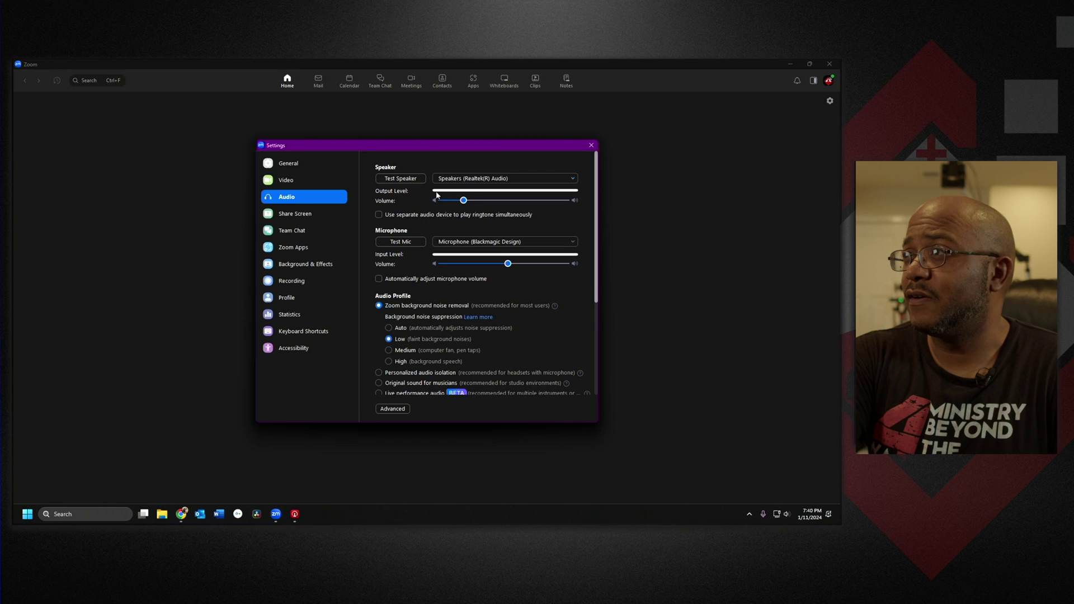
Step: Test the speaker and microphone, then close Zoom's settings
click(398, 179)
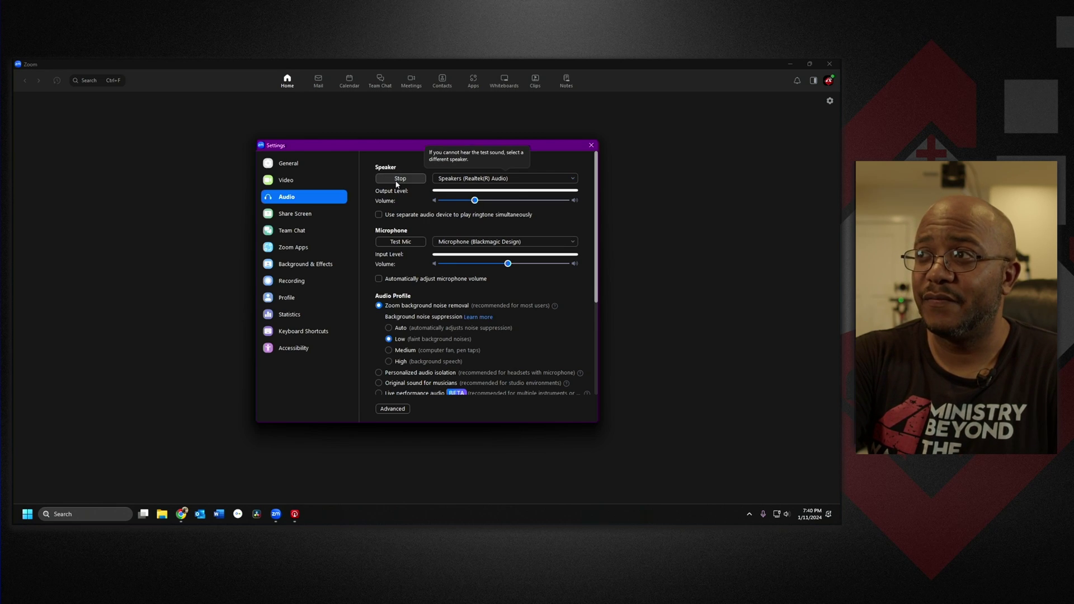
click(401, 179)
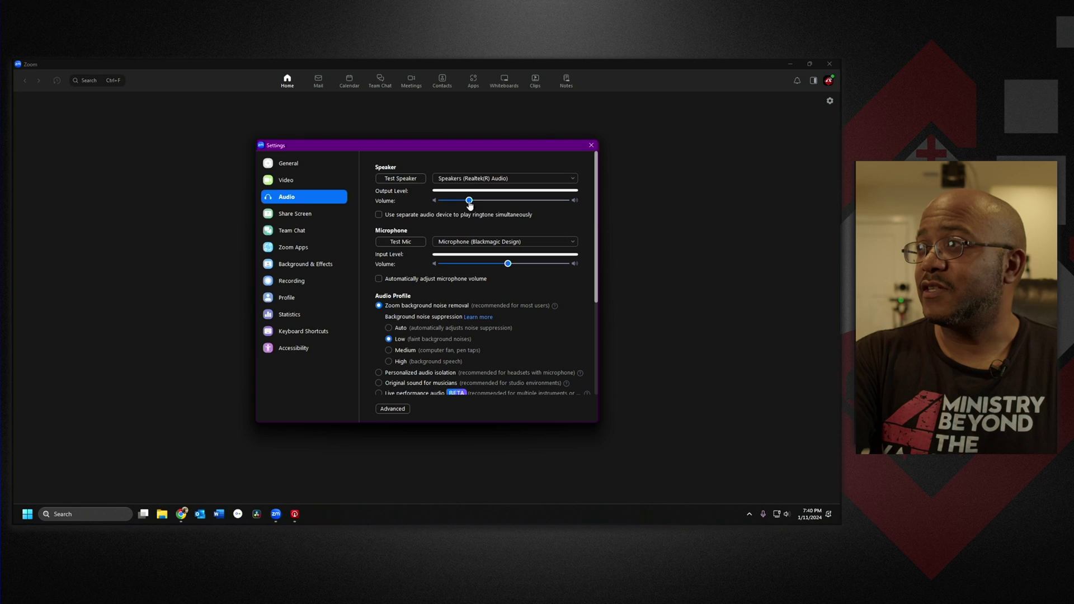
click(398, 244)
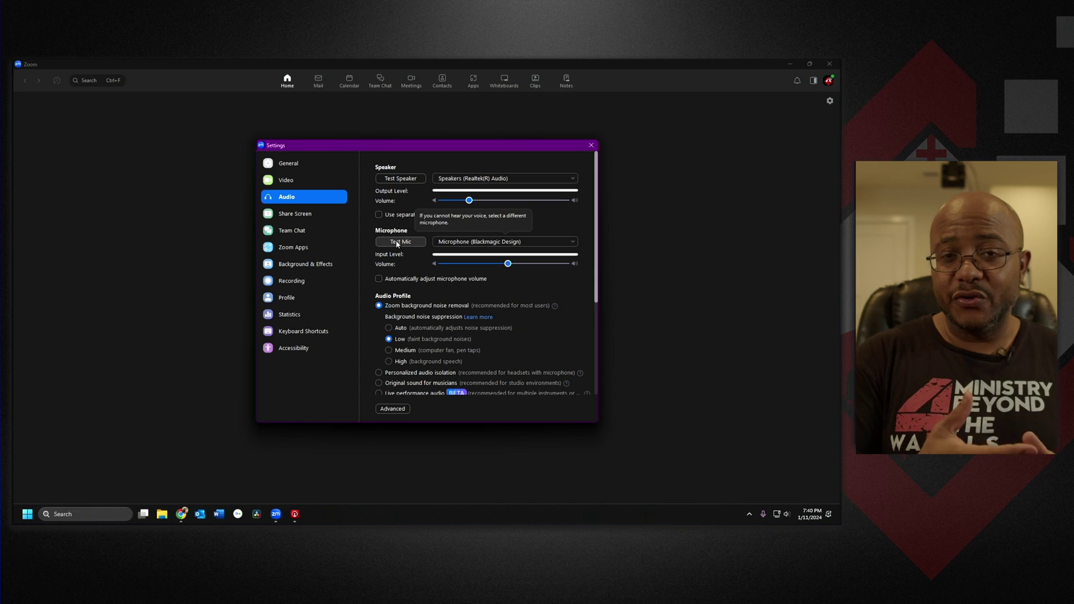
click(592, 146)
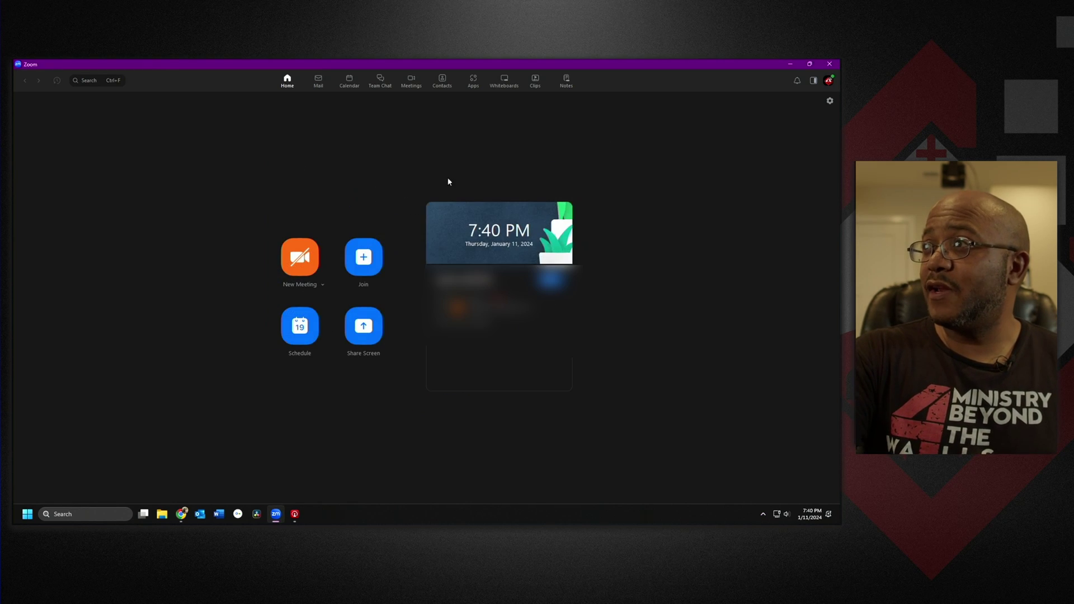
Step: Start a new full-screen Zoom meeting with the camera video on
click(296, 260)
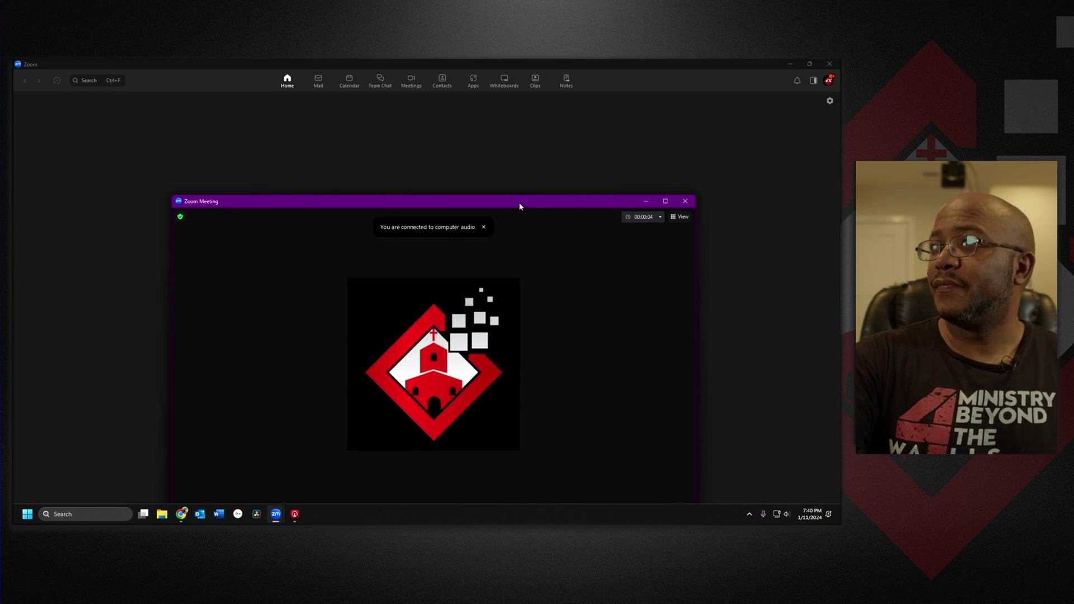
double_click(518, 203)
click(76, 511)
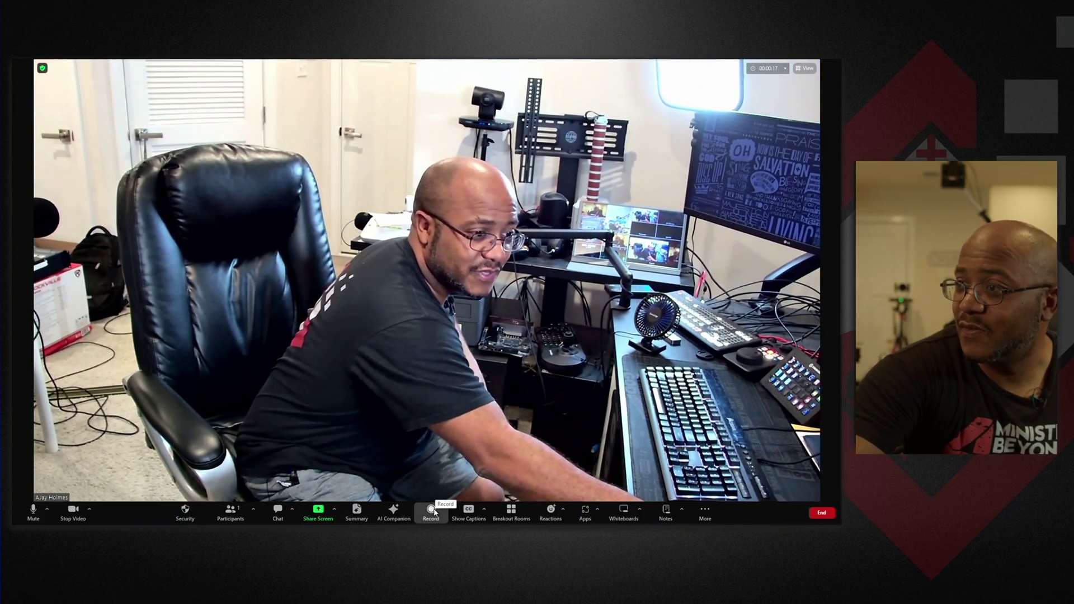
Step: Record the meeting to this computer, then end it for all participants
click(430, 510)
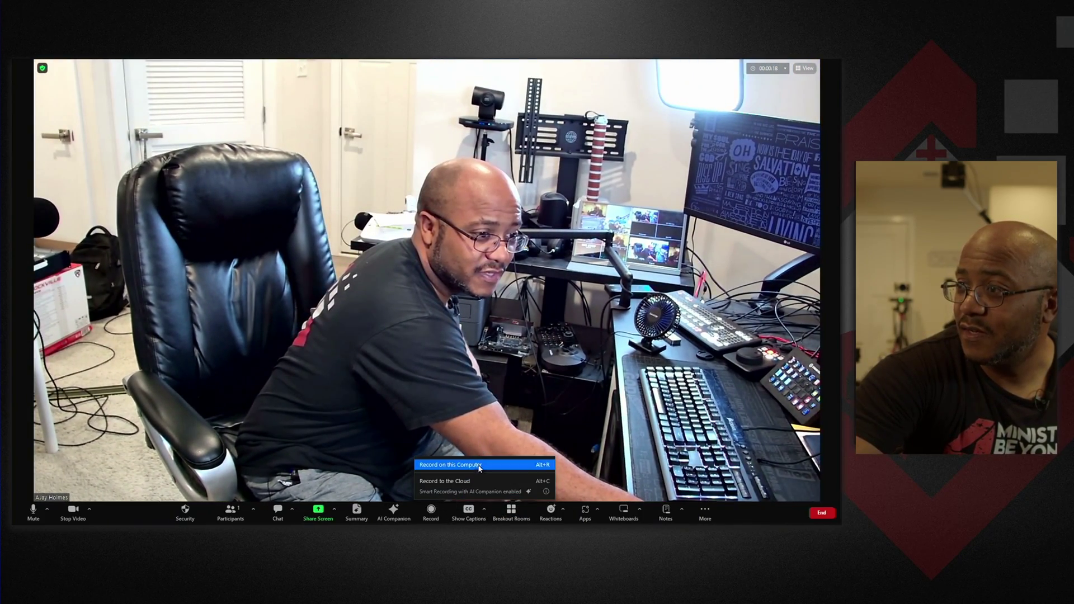
click(526, 465)
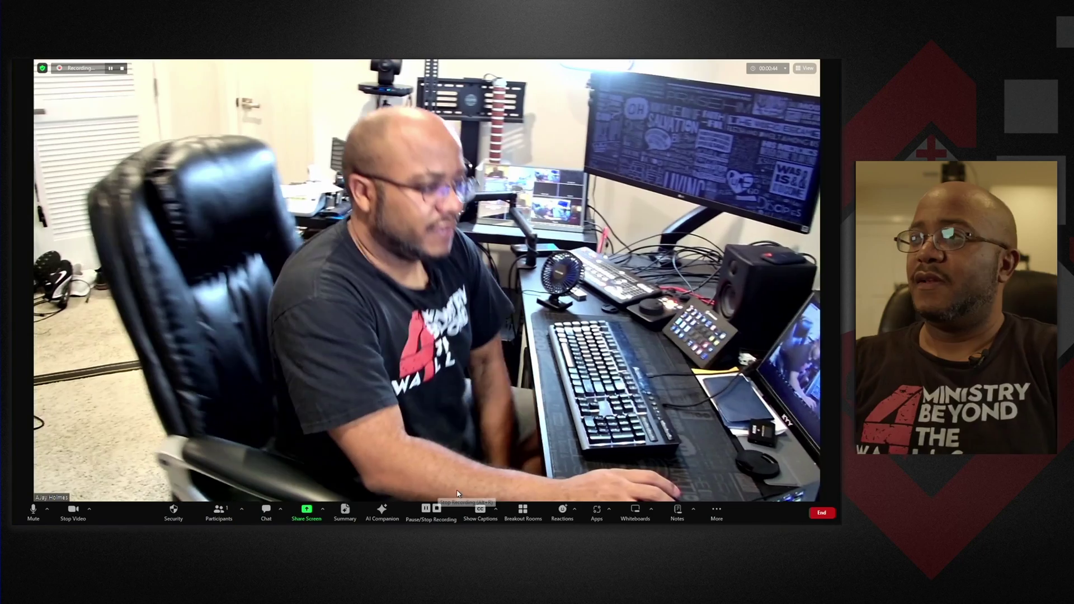
click(822, 513)
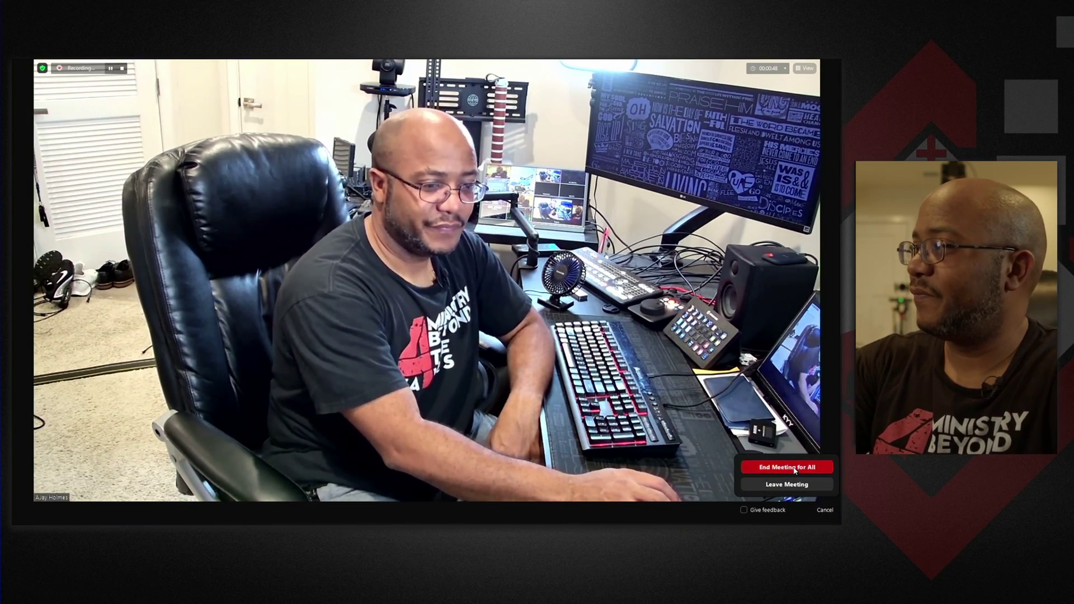
click(761, 460)
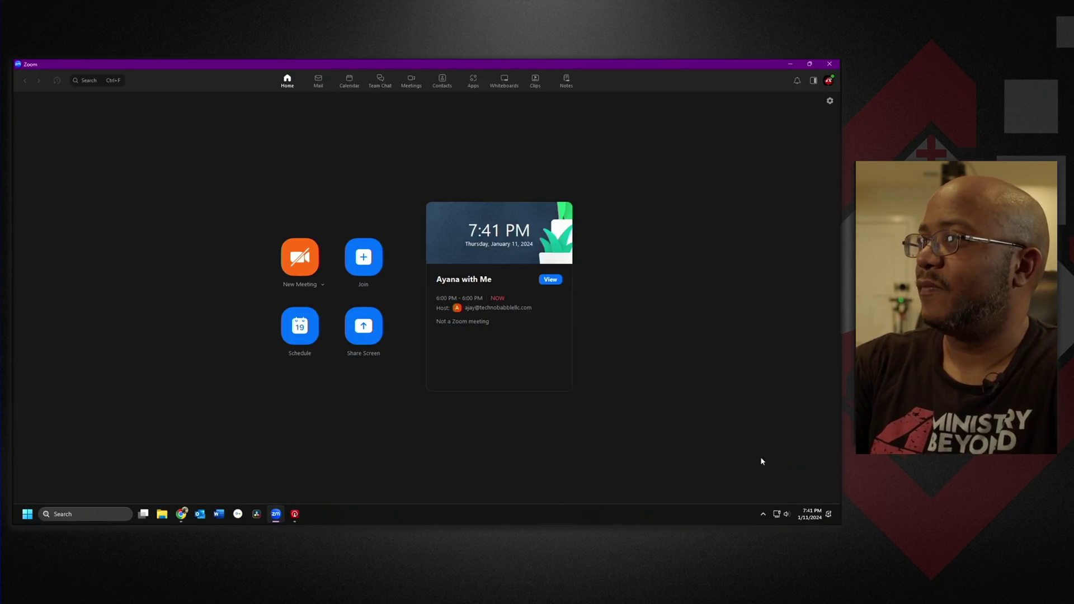
Step: Minimize Zoom and ATEM, then play the recorded meeting MP4 in Documents\zoom
click(791, 64)
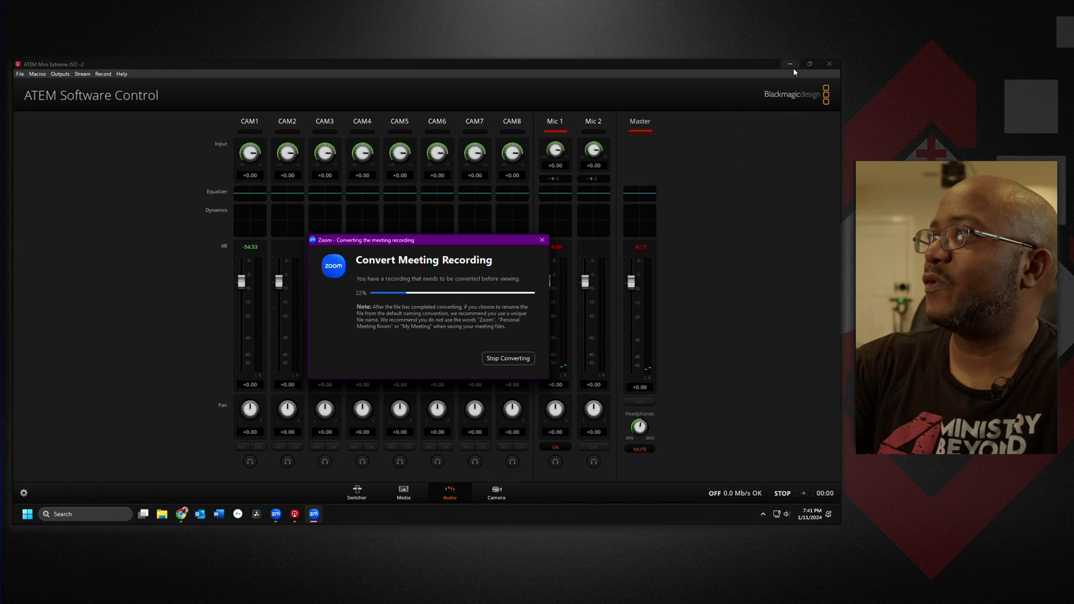
click(791, 63)
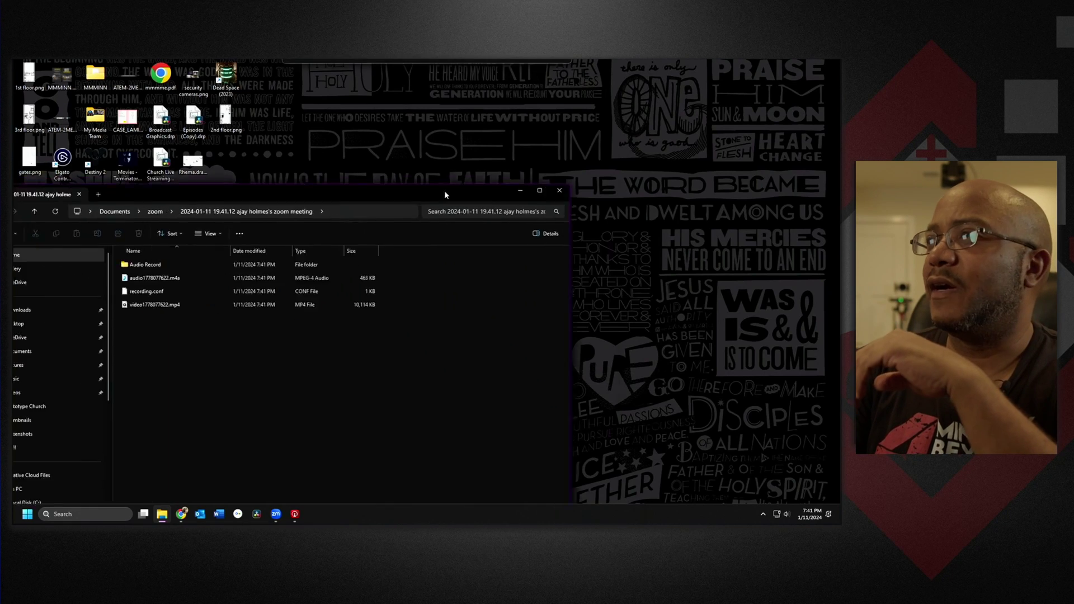
double_click(293, 248)
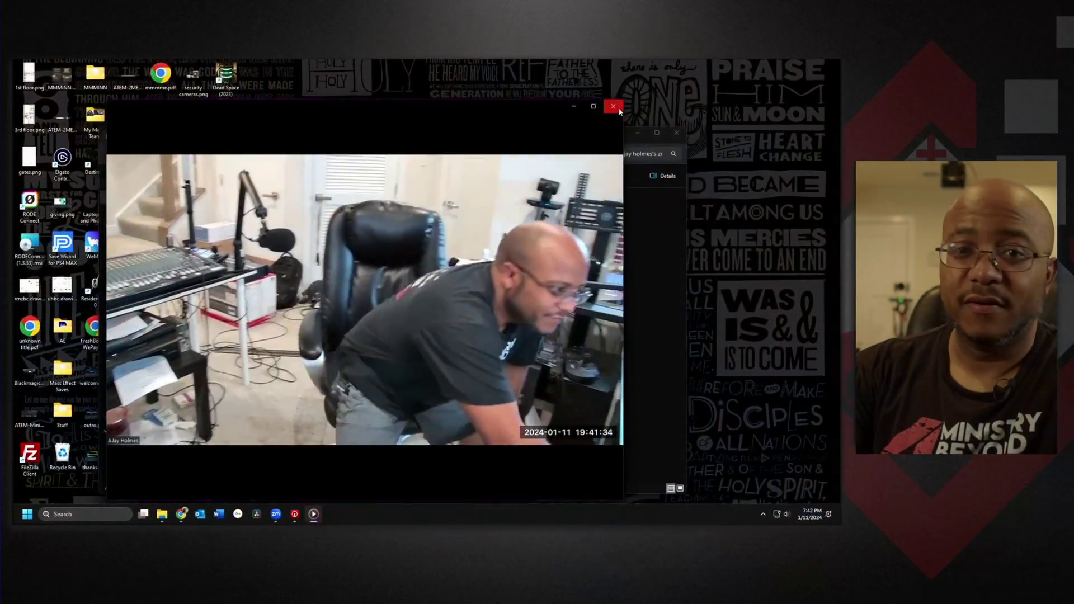
Step: Close the video player and File Explorer, returning to Zoom's home screen
click(619, 110)
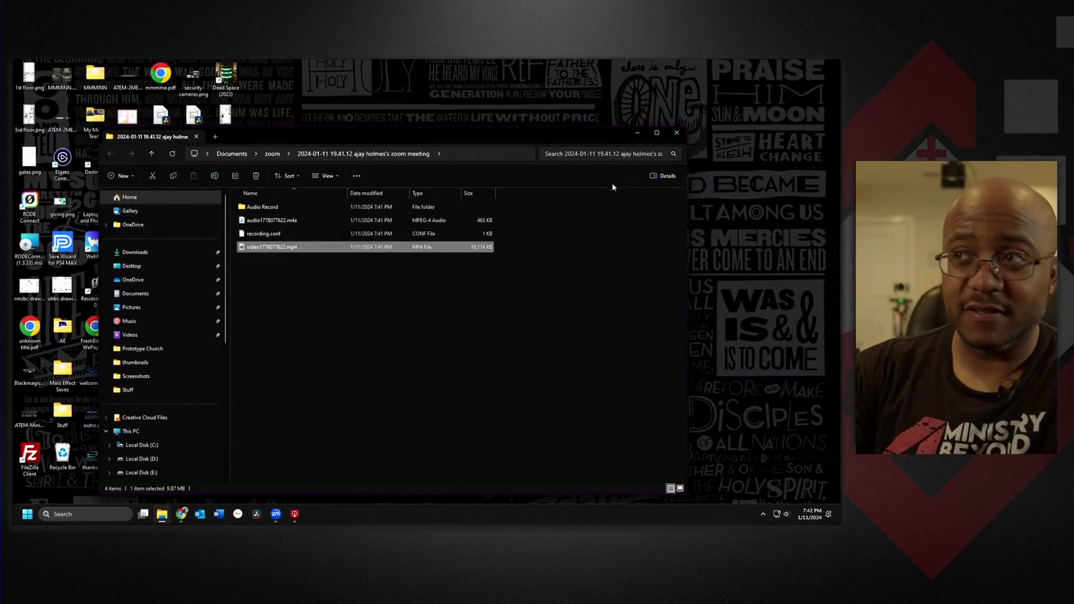
click(678, 134)
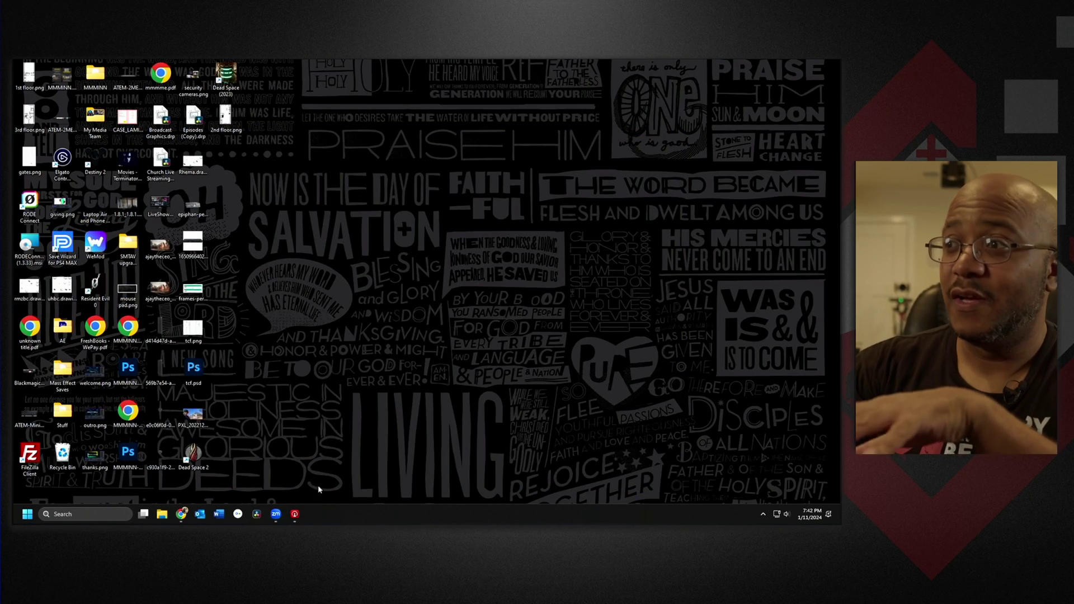
click(278, 514)
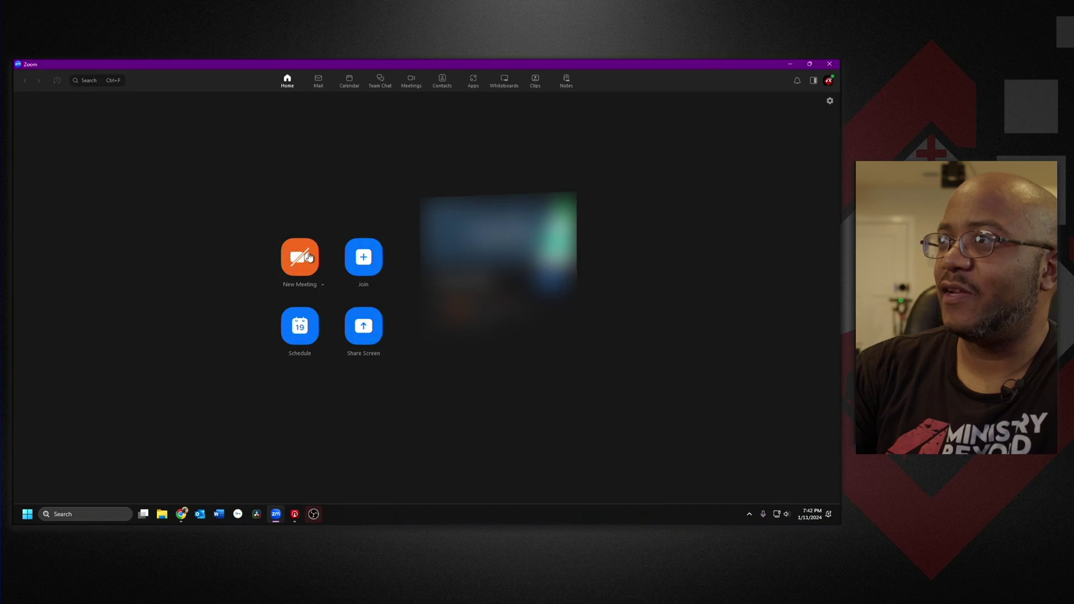
Step: Start a new windowed Zoom meeting with camera video on, then switch to ATEM Software Control
click(309, 256)
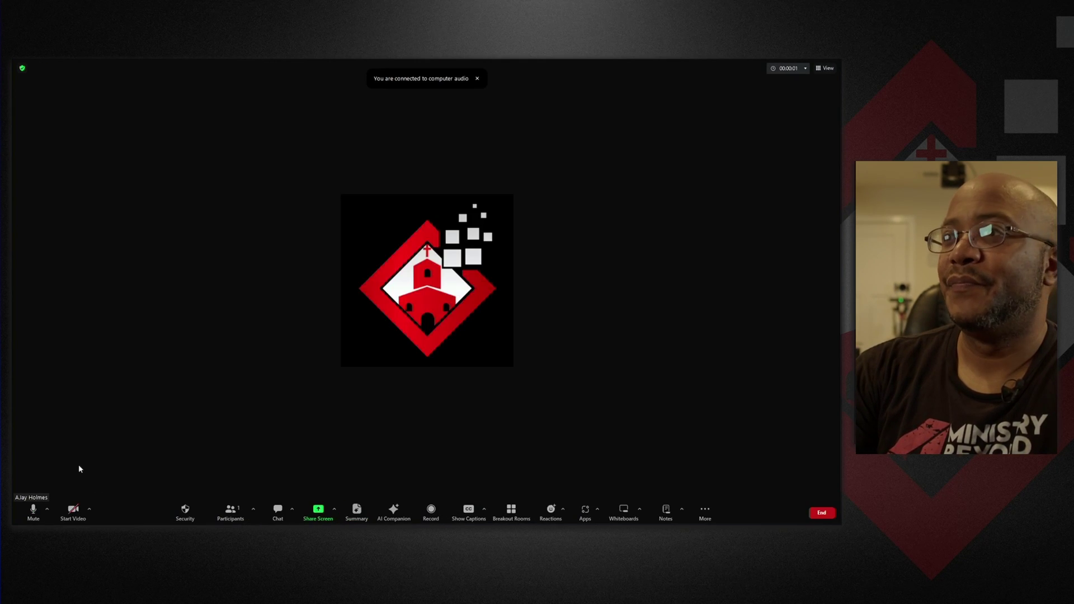
click(73, 512)
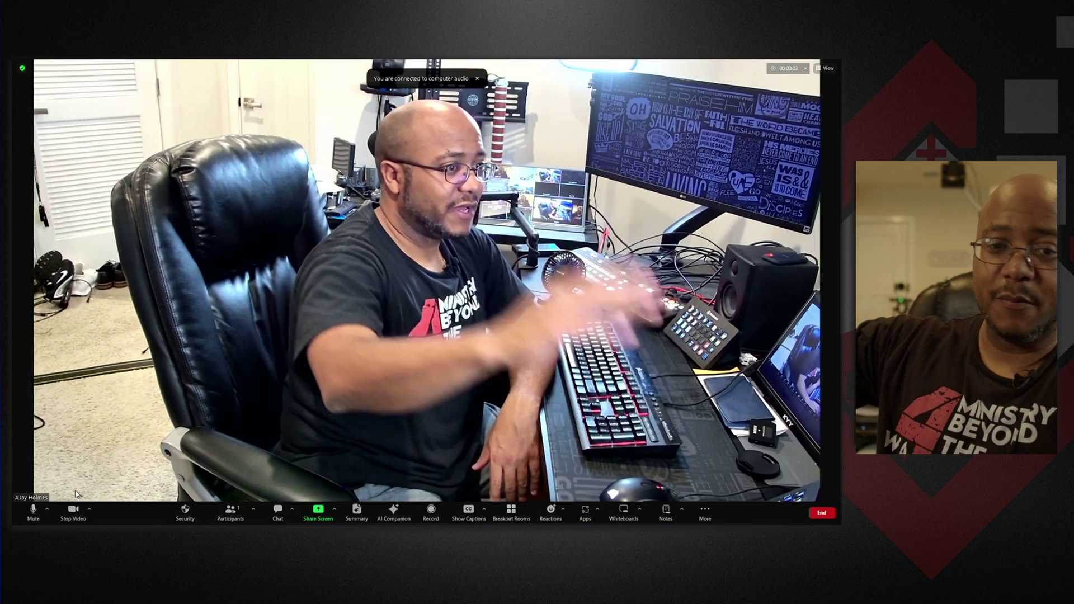
double_click(102, 480)
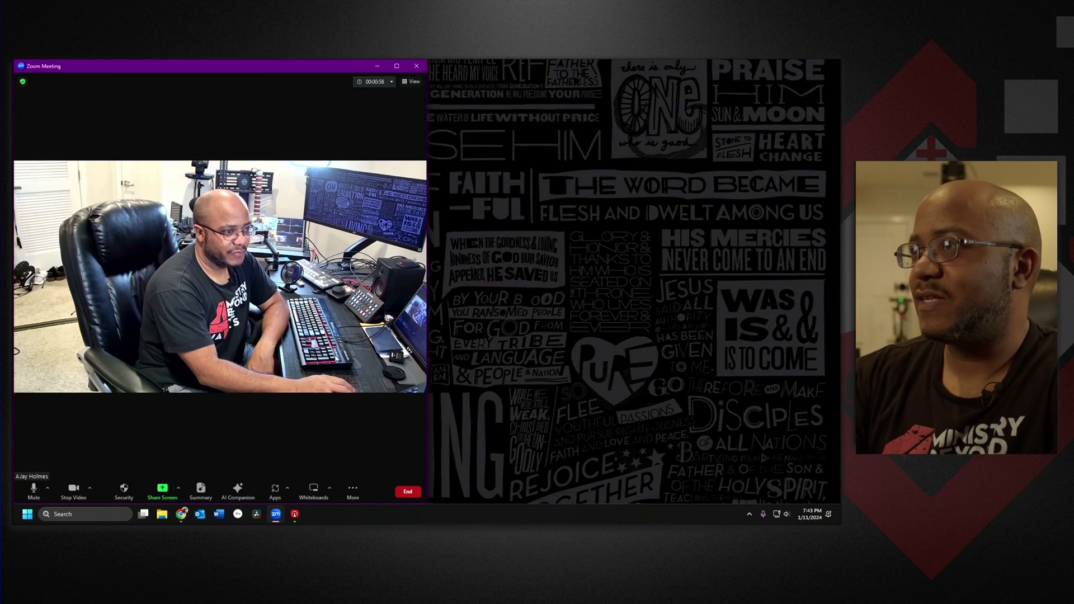
click(295, 514)
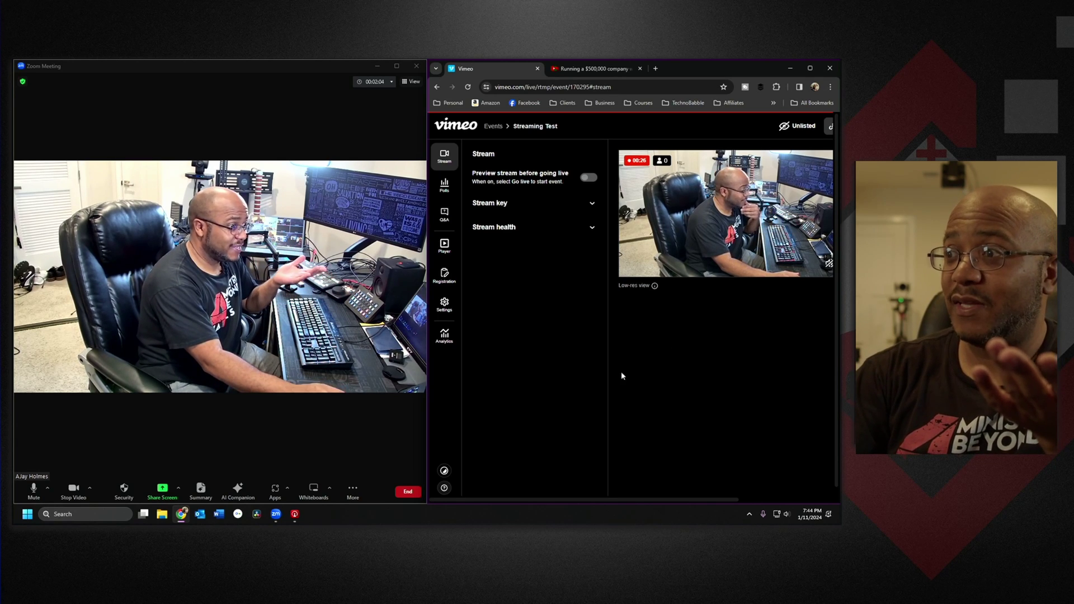
click(295, 514)
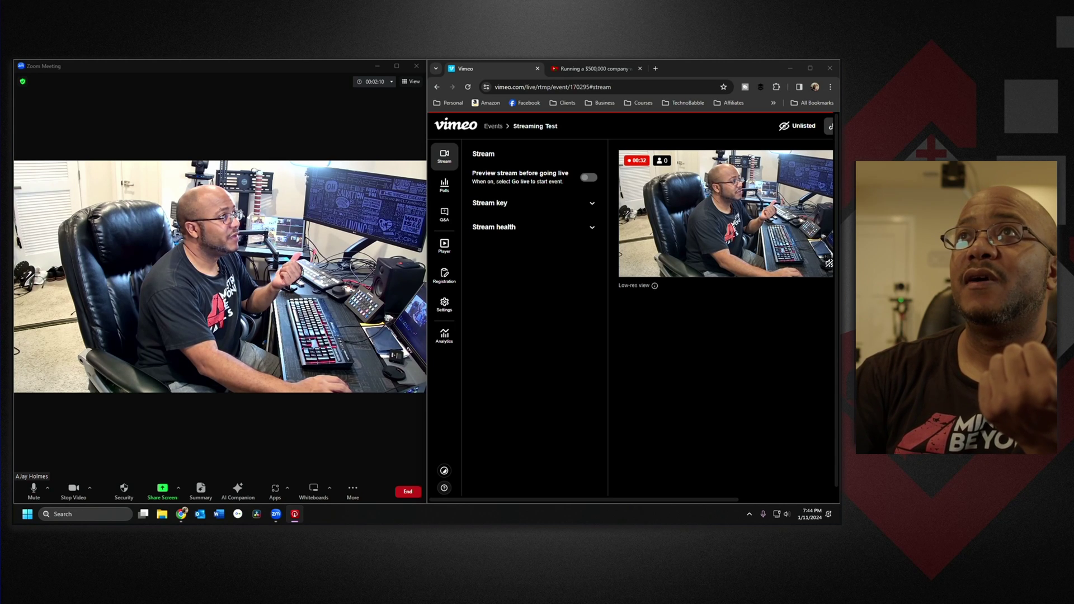
drag(727, 187, 654, 123)
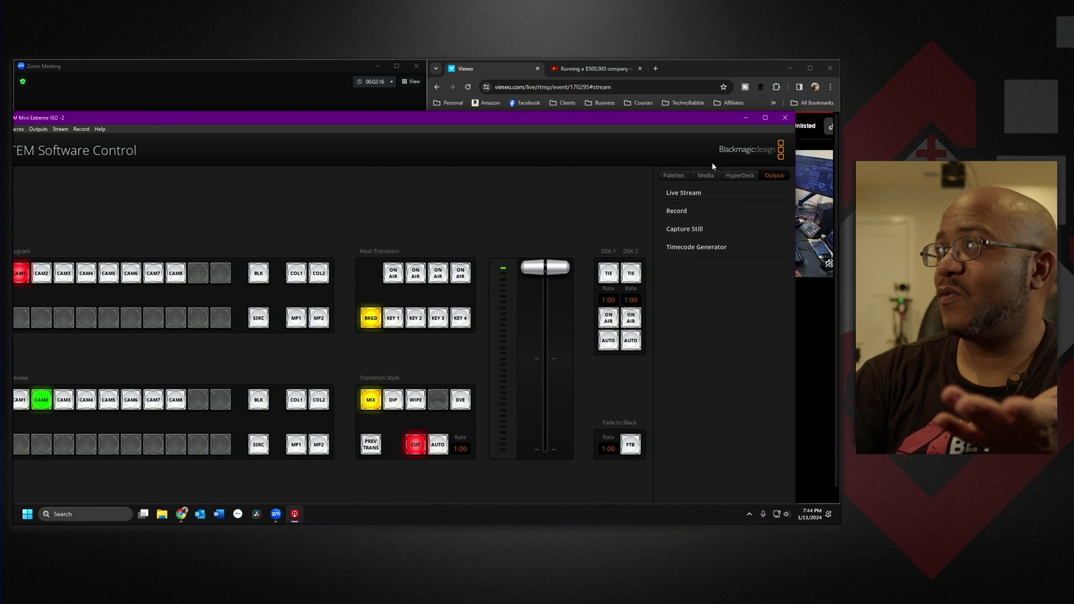
click(689, 193)
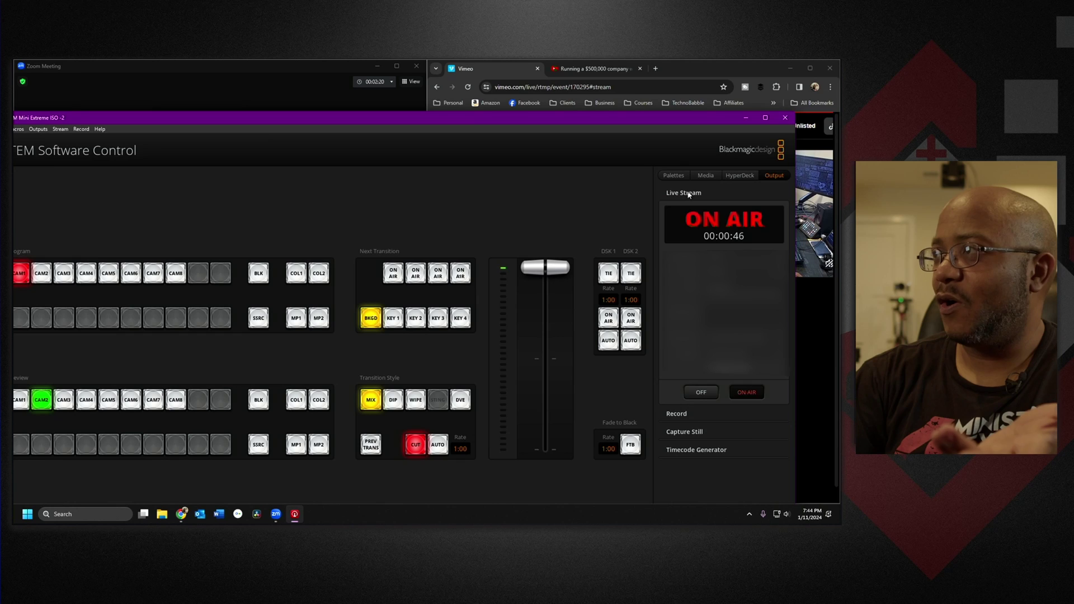
click(688, 192)
drag(614, 127, 634, 523)
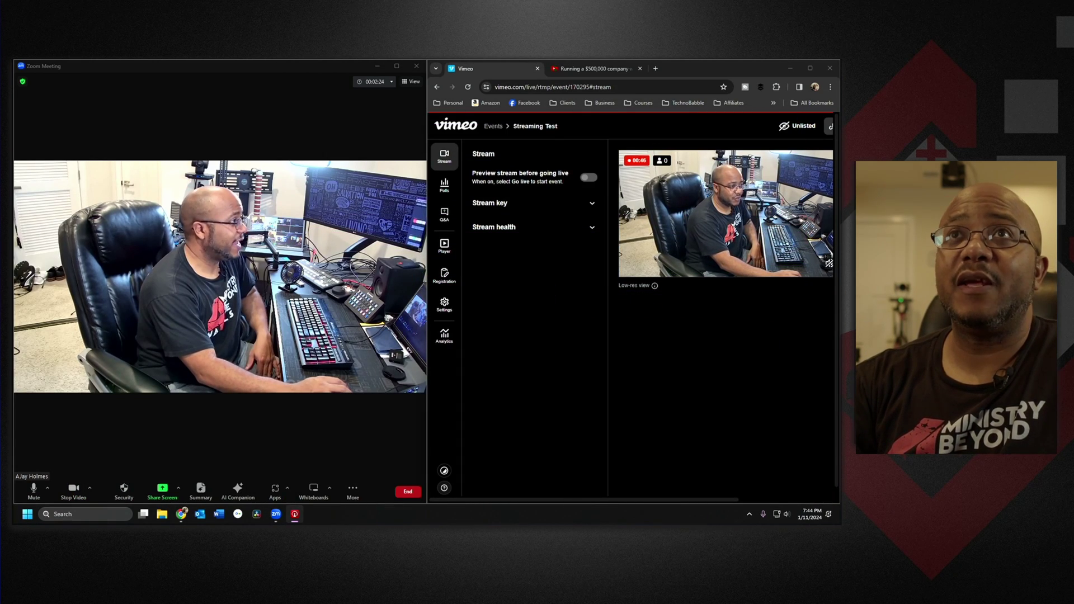